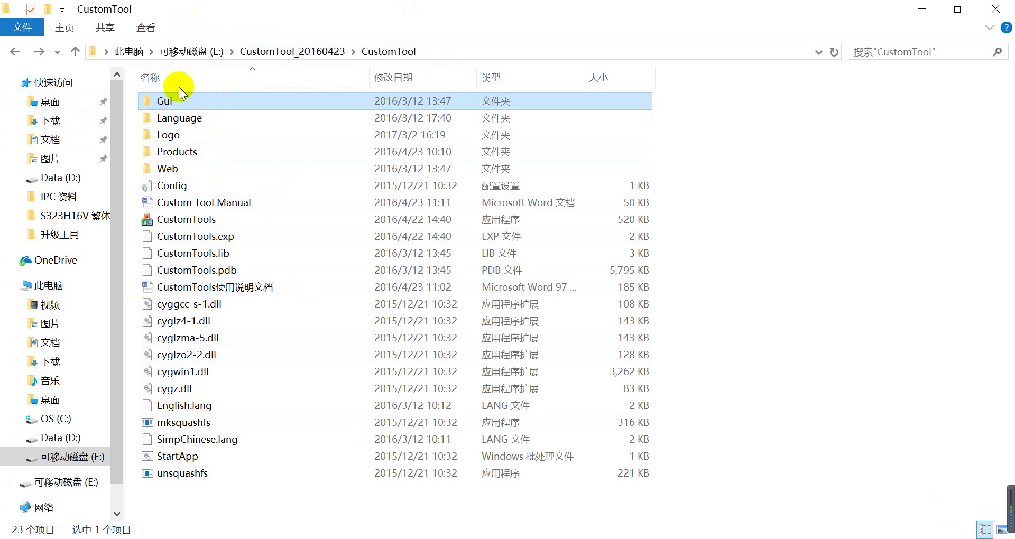
Open the Logo folder in CustomTool to show the h264dvr JPG image
double_click(178, 134)
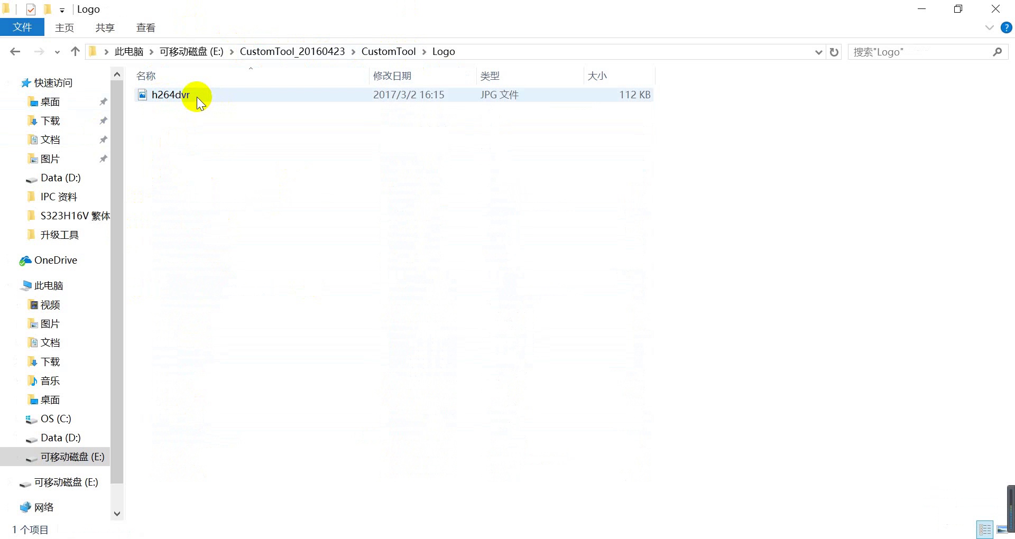
Check in h264dvr's properties details that the logo is 1024 x 768, then return to CustomTool
left_click(164, 98)
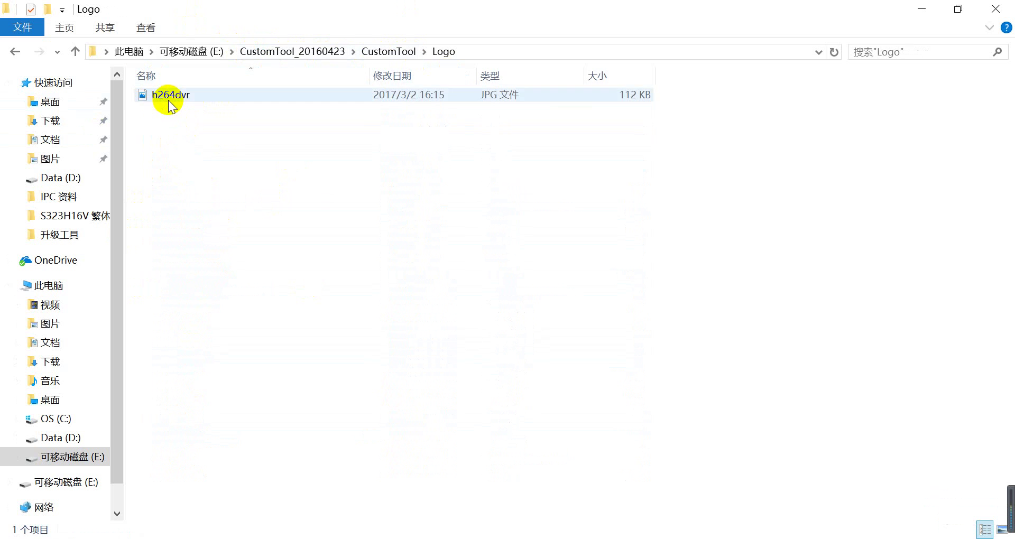
right_click(169, 98)
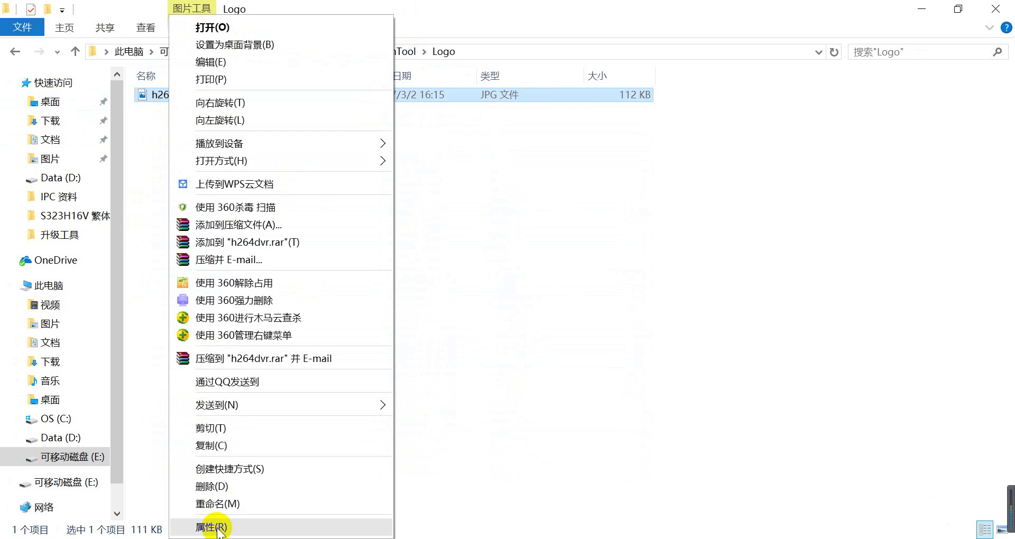
left_click(217, 525)
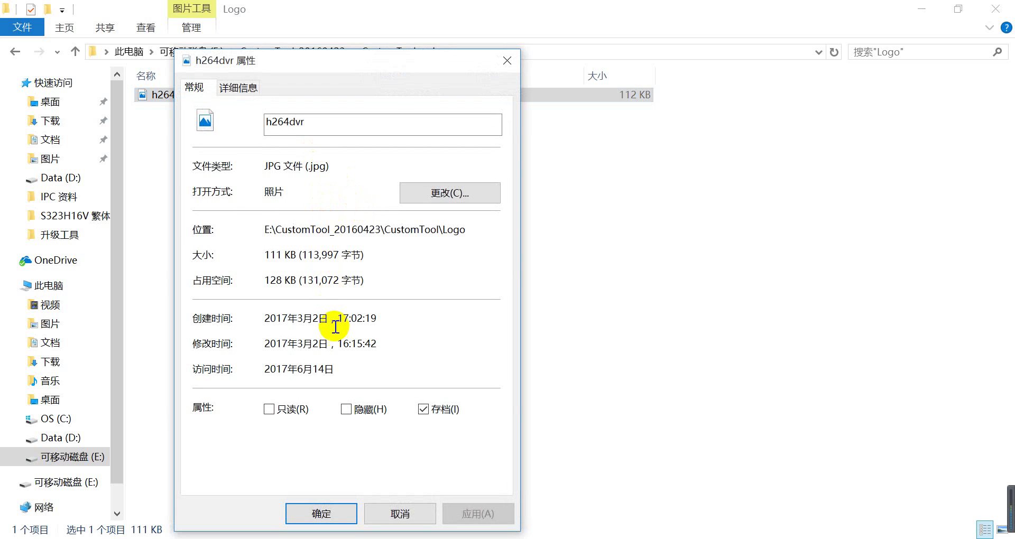
left_click(246, 88)
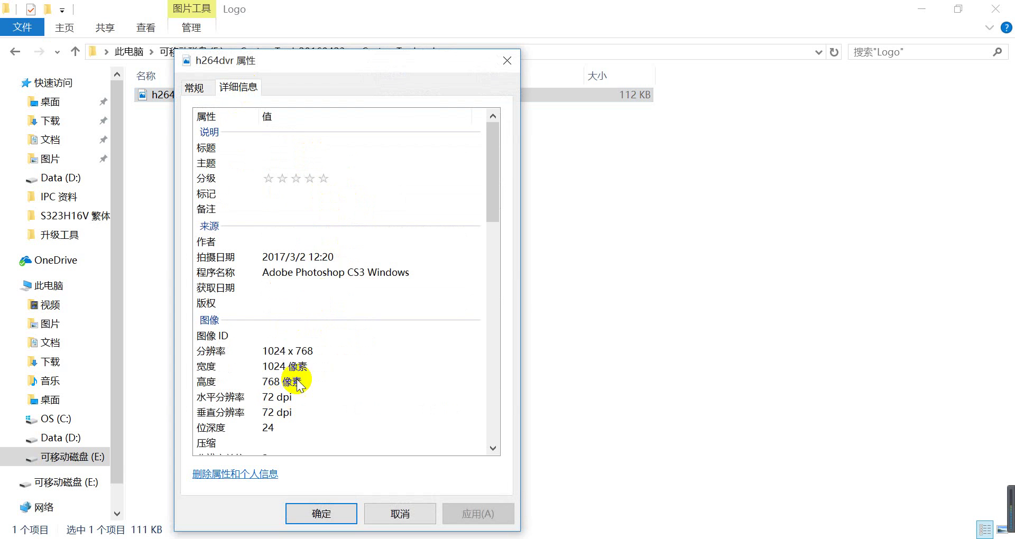
left_click(266, 351)
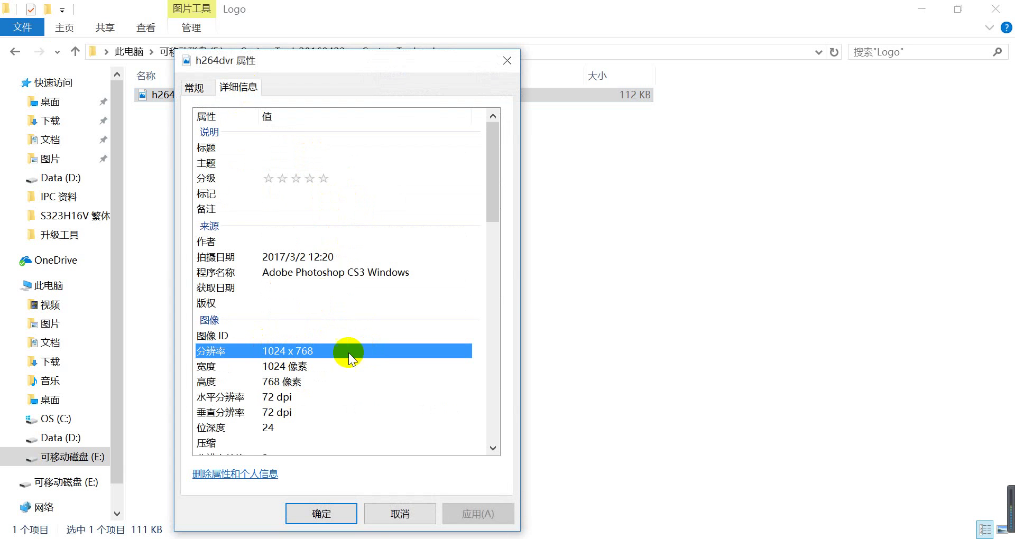
left_click(400, 512)
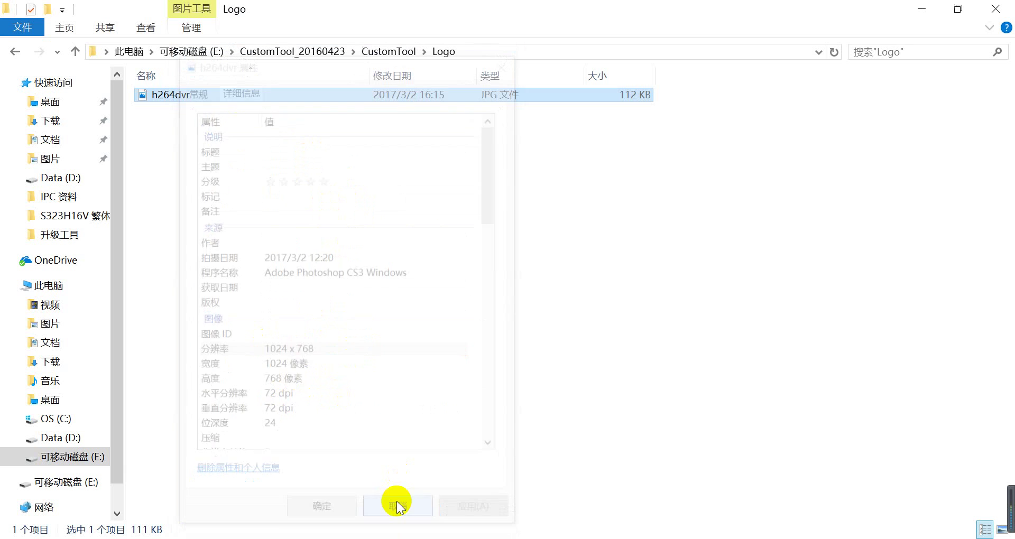
left_click(14, 52)
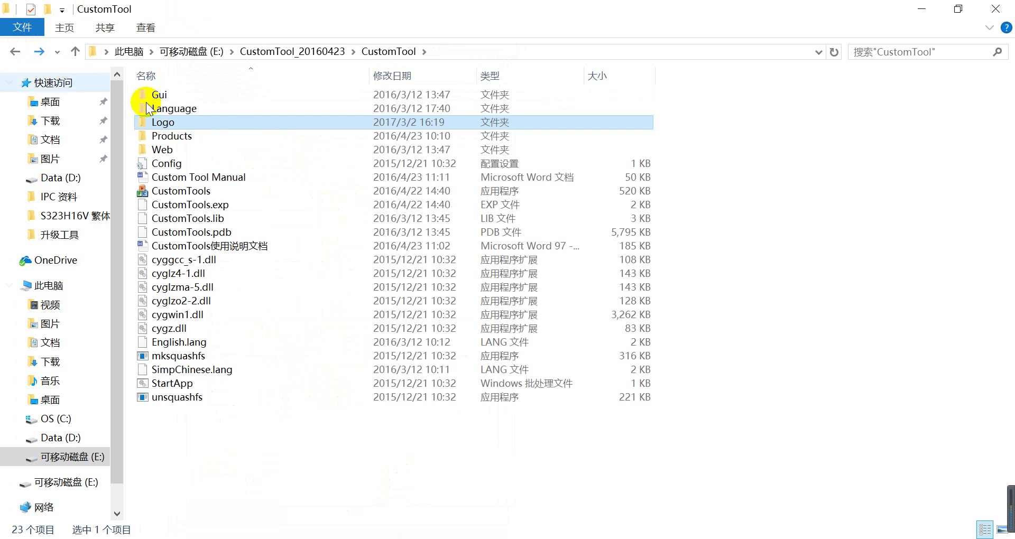
double_click(175, 96)
double_click(183, 94)
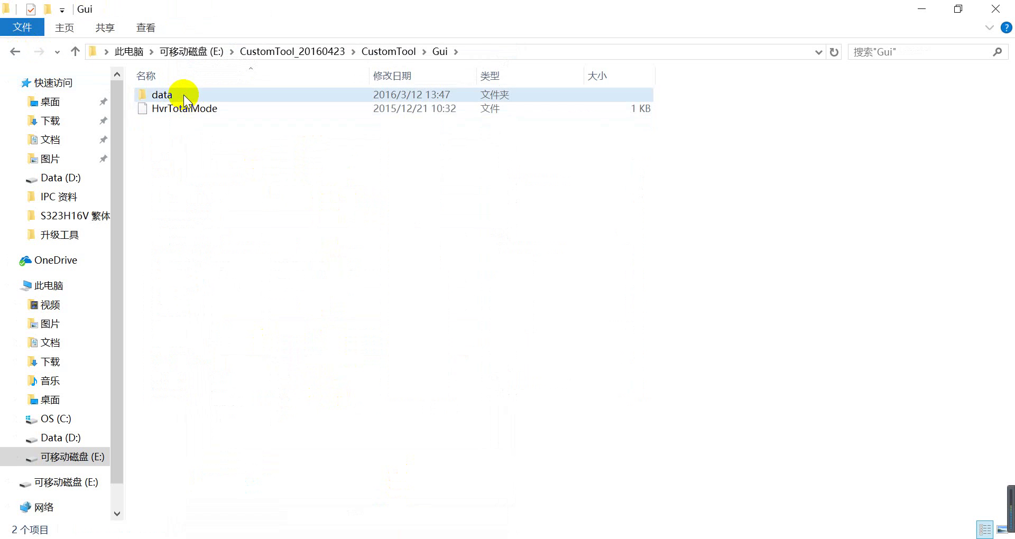
double_click(180, 94)
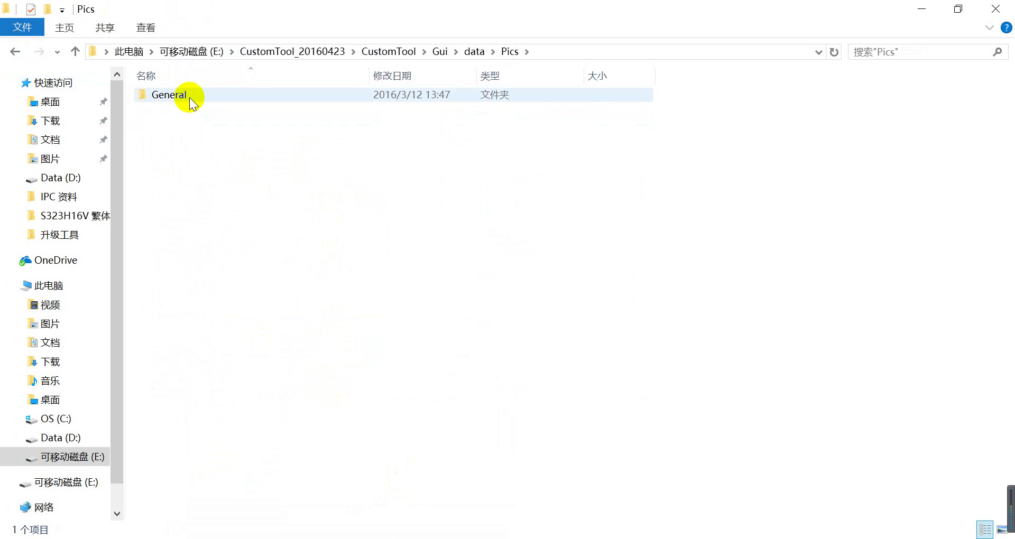
double_click(188, 96)
double_click(189, 96)
left_click(189, 97)
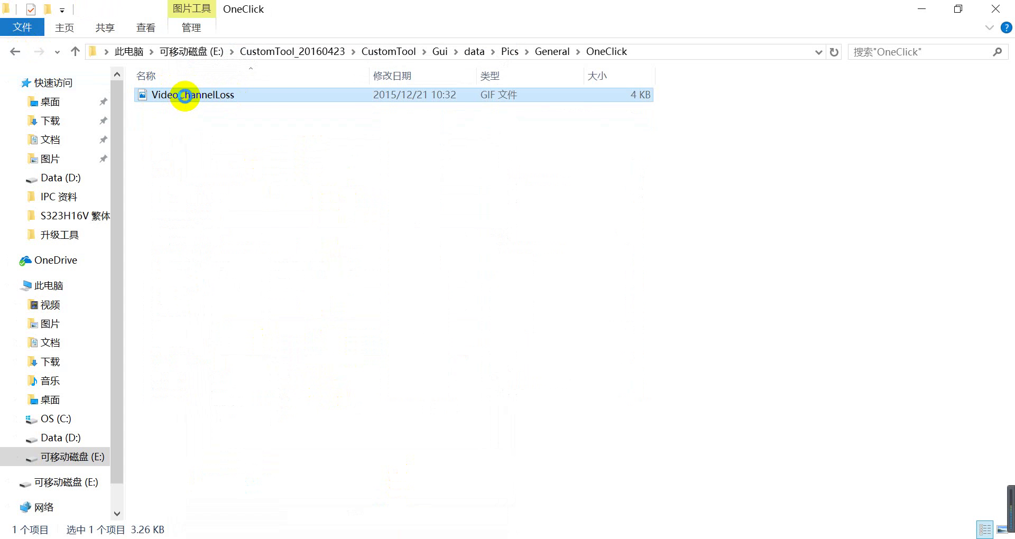
right_click(185, 96)
left_click(233, 521)
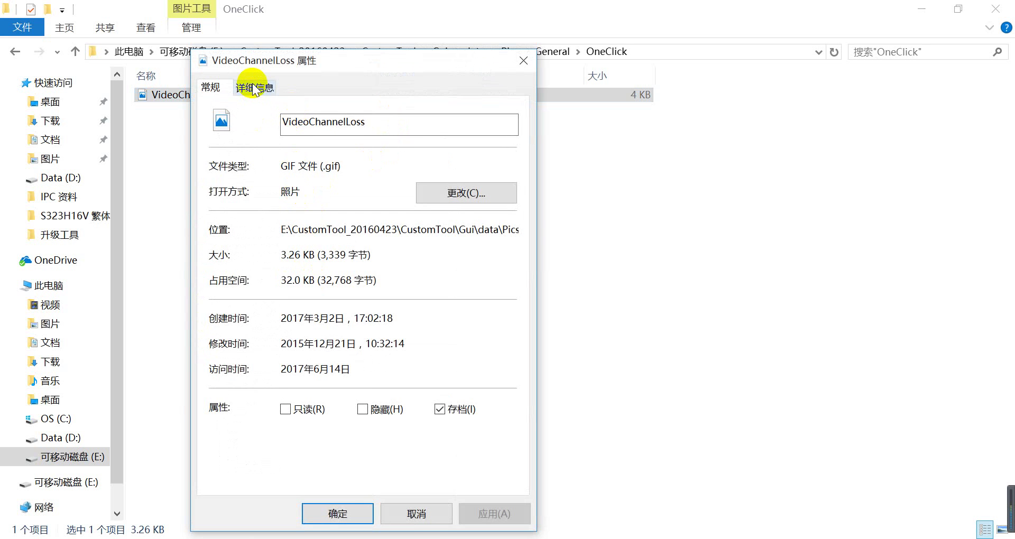
left_click(254, 89)
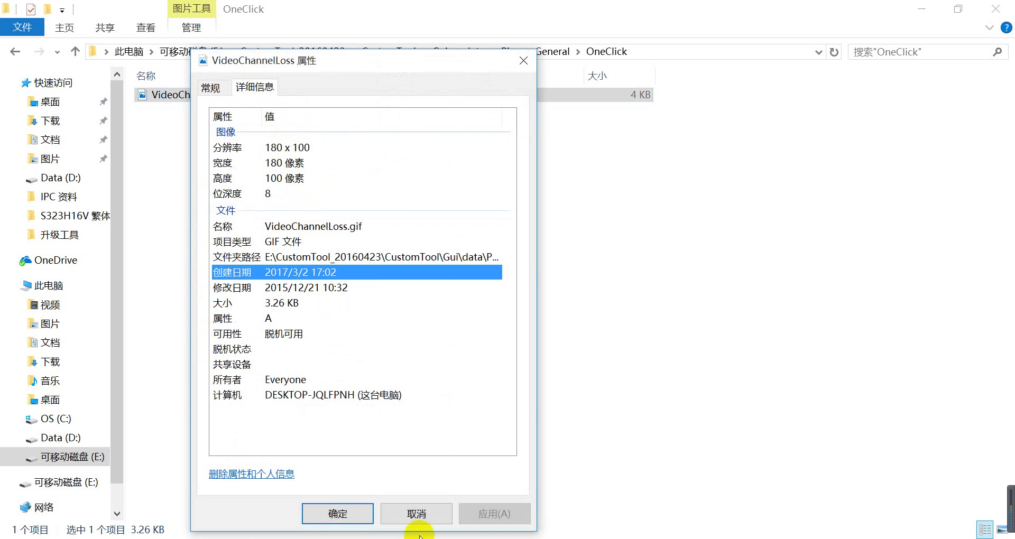
left_click(426, 509)
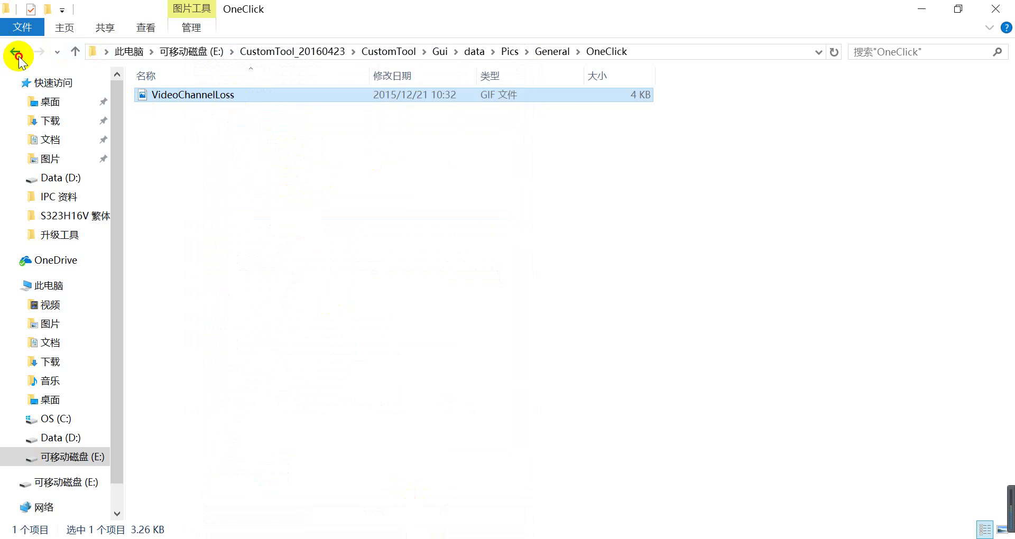
left_click(16, 53)
left_click(16, 53)
left_click(16, 53)
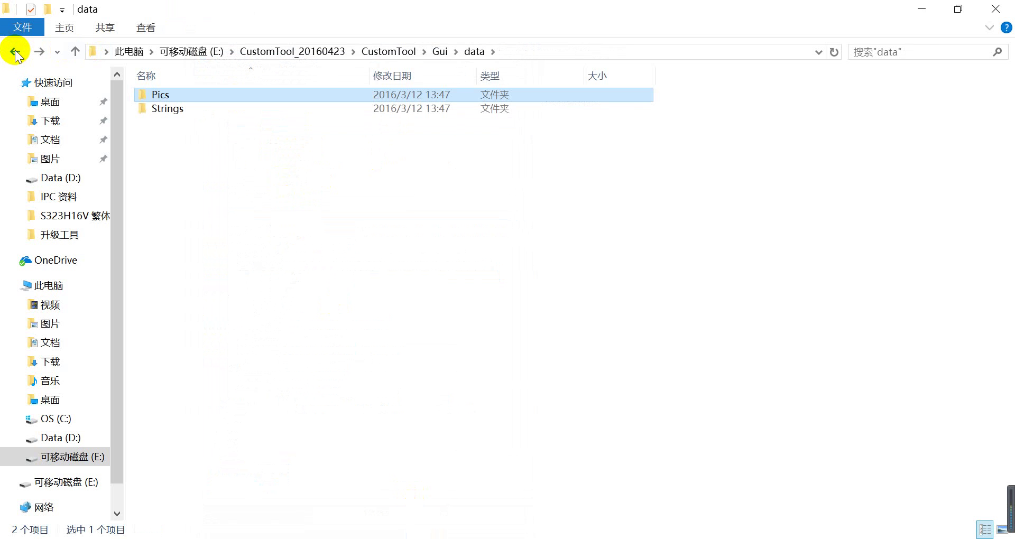
left_click(16, 53)
left_click(15, 53)
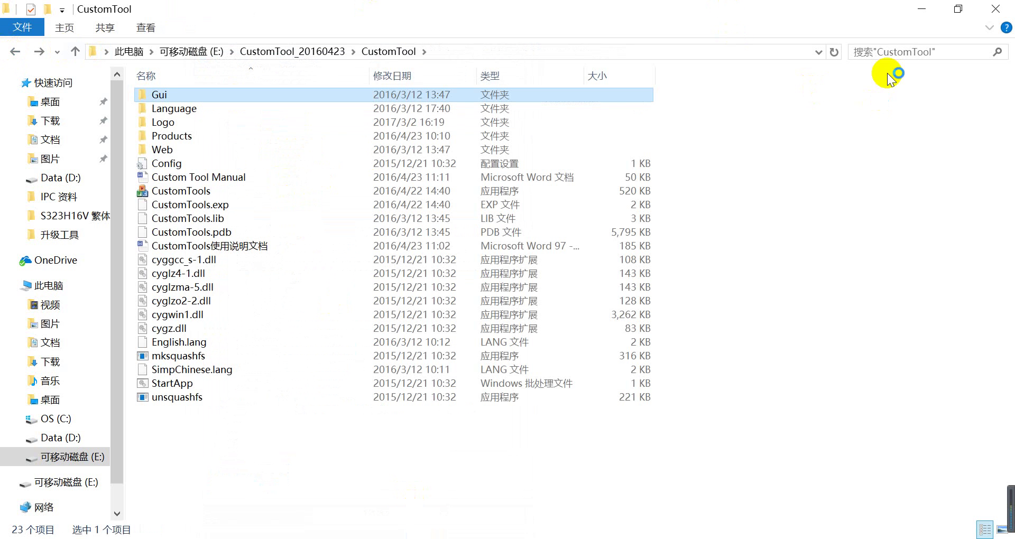
Close the CustomTool window and open D:\DT CustomTool in a new Explorer window
left_click(995, 9)
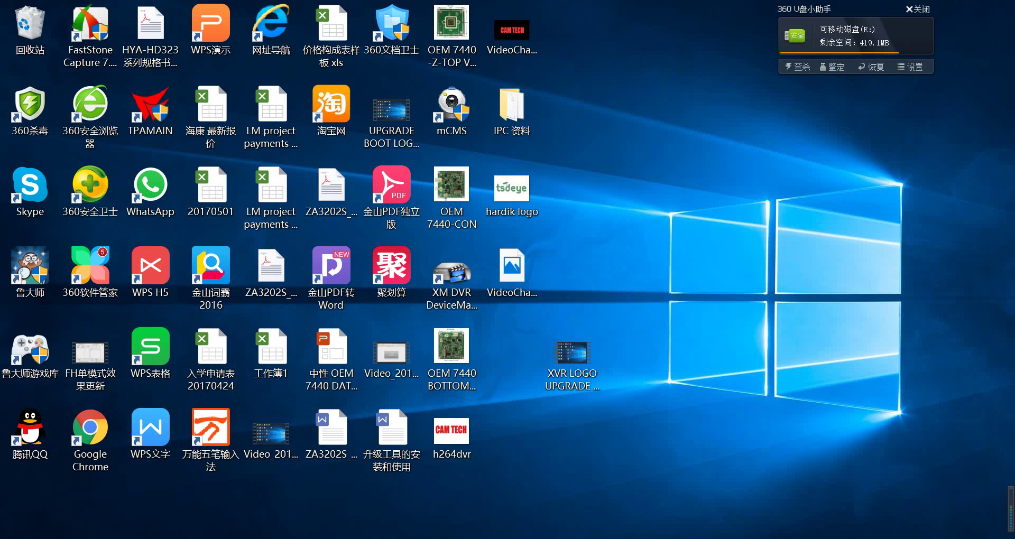
key("super+e")
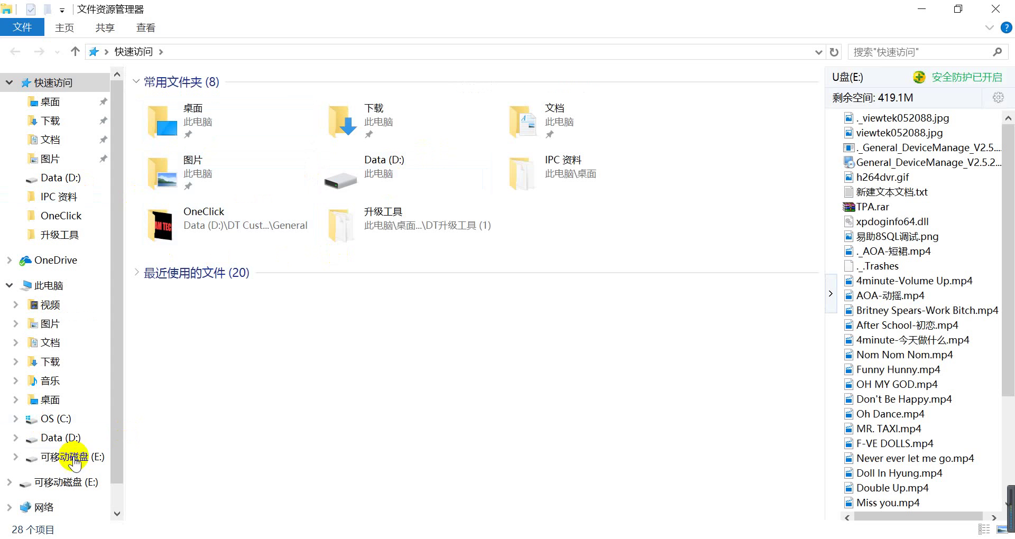
left_click(64, 437)
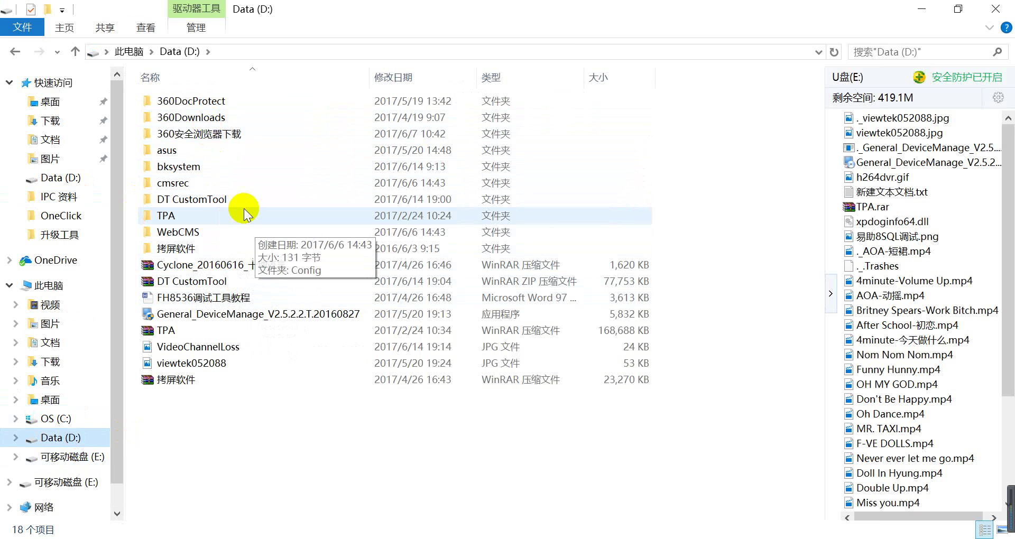
double_click(227, 204)
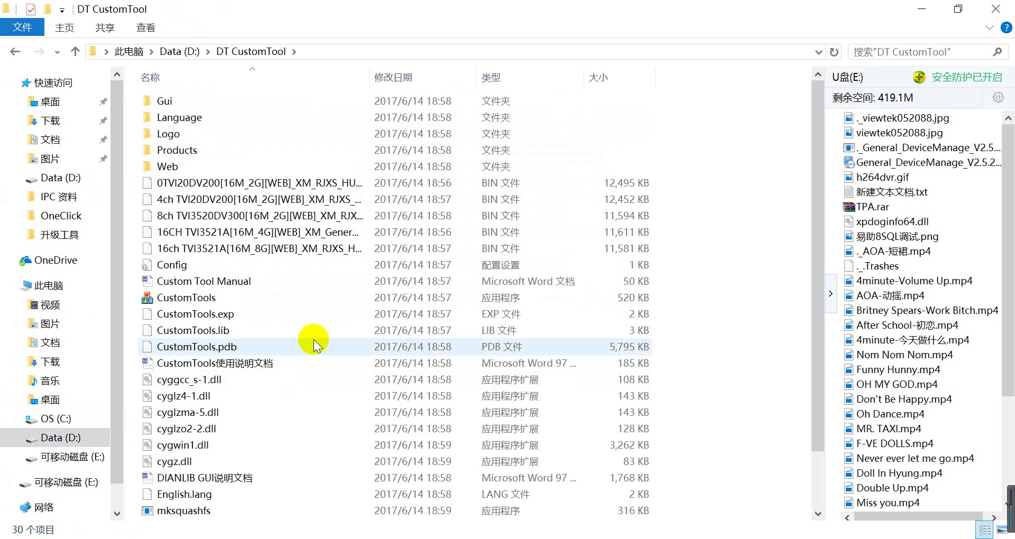
Build a new upgrade BIN in CustomTools from the 4ch TVI20DV200 original firmware file
left_click(231, 300)
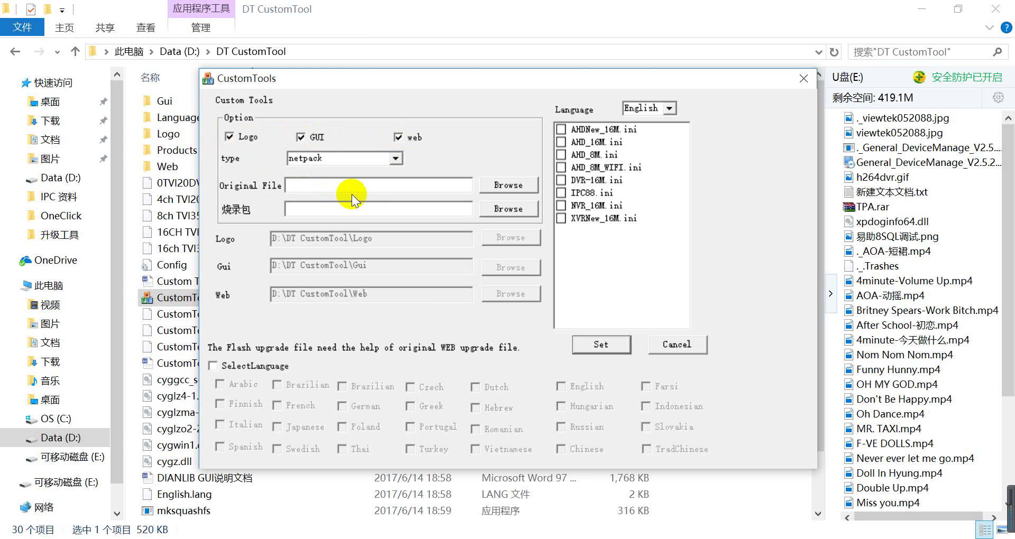
left_click(506, 185)
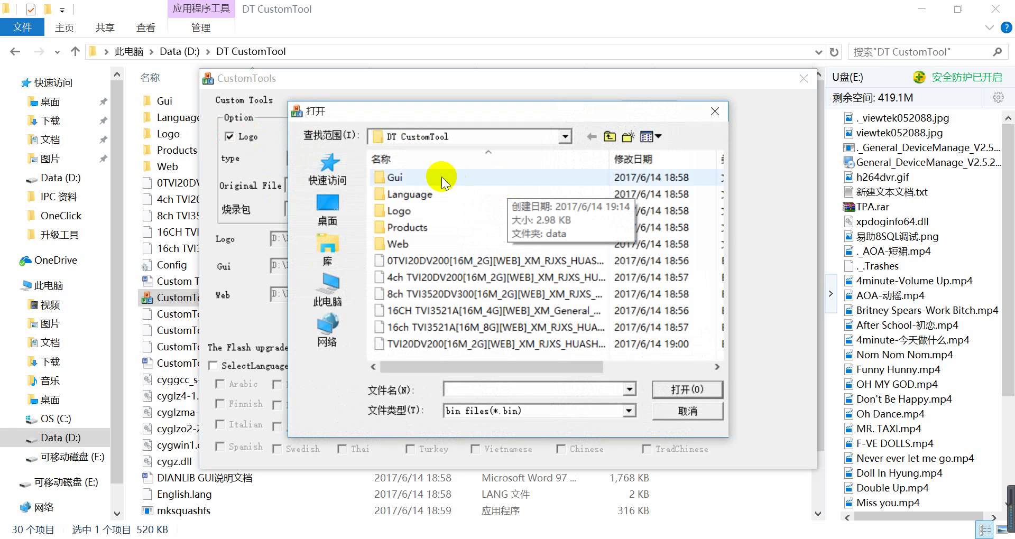
left_click(446, 279)
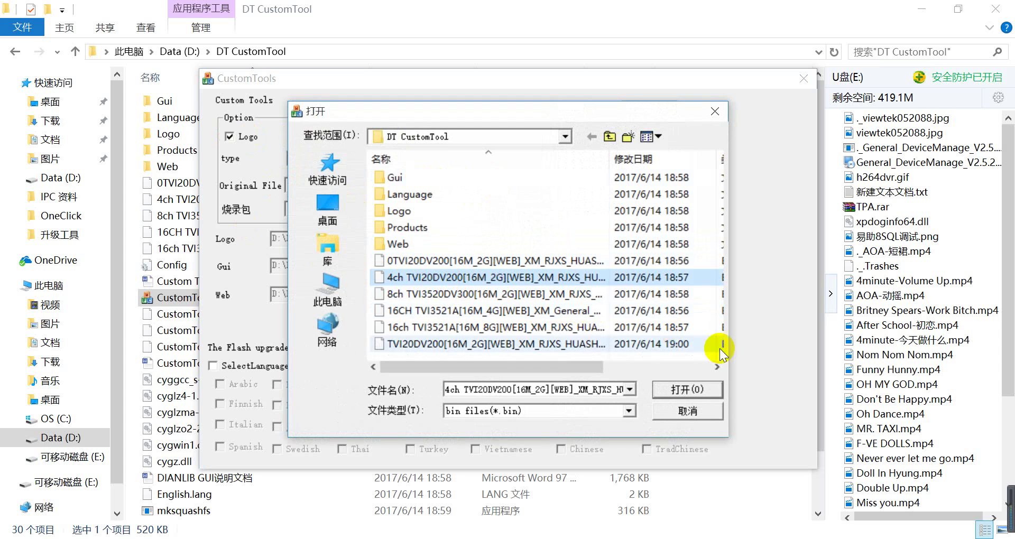
left_click(681, 391)
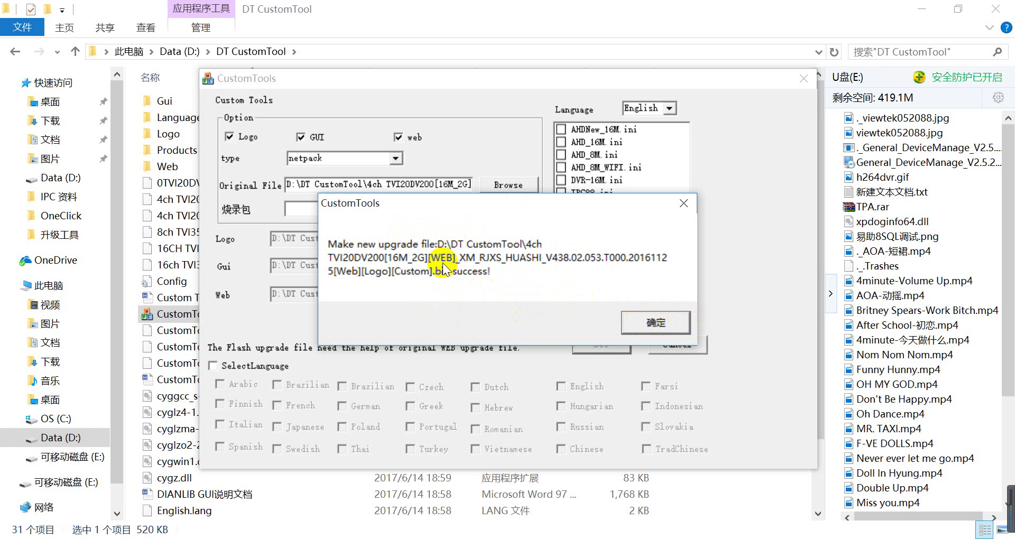
left_click(648, 325)
Copy the new 19:23 4ch TVI20DV200 firmware file (12,485 KB) and minimise the folder window
left_click(129, 216)
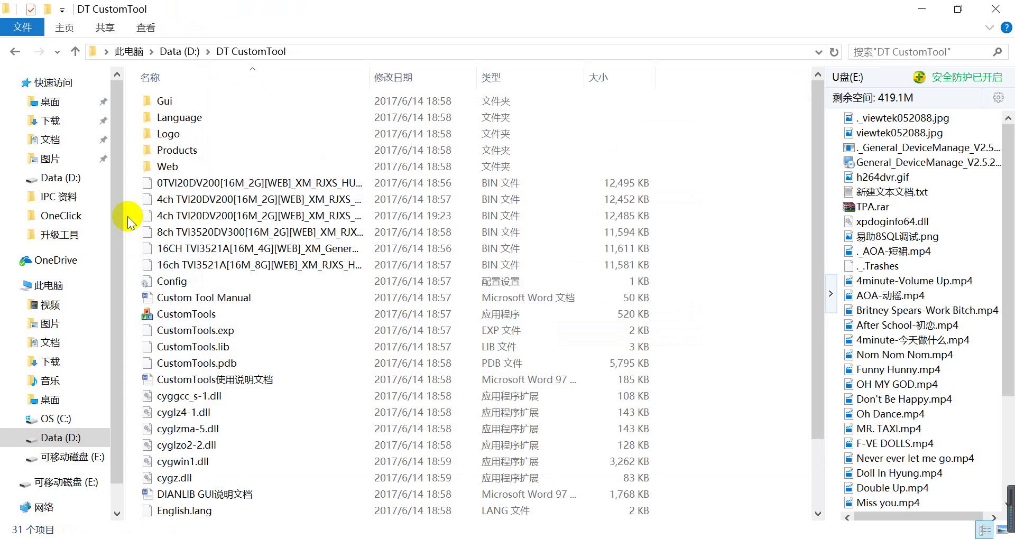
left_click(315, 201)
left_click(302, 215)
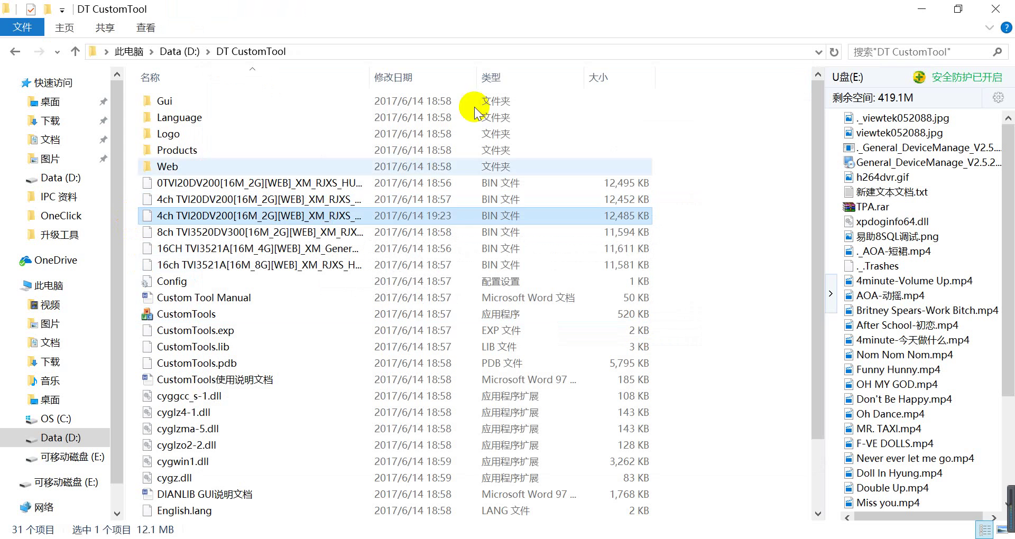
right_click(312, 217)
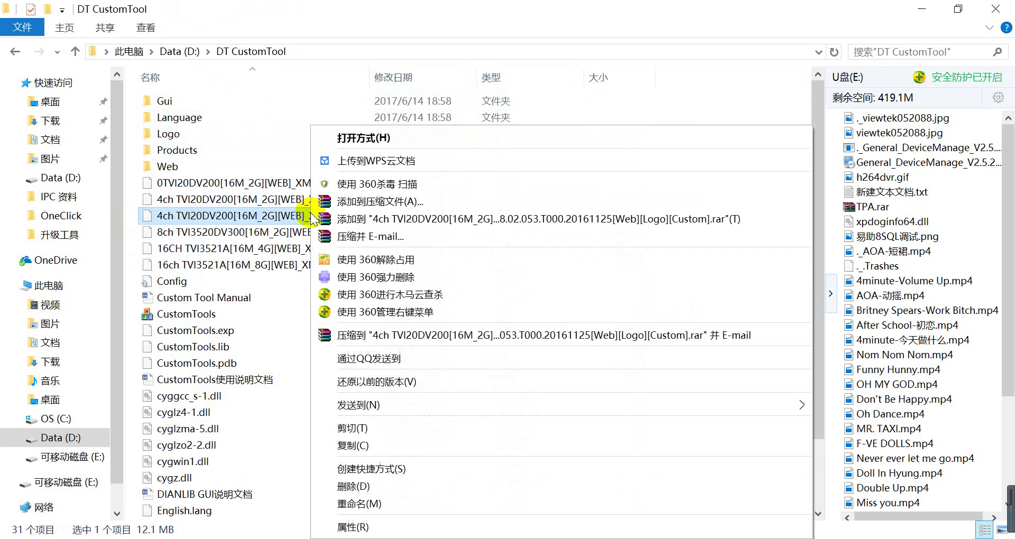
left_click(367, 446)
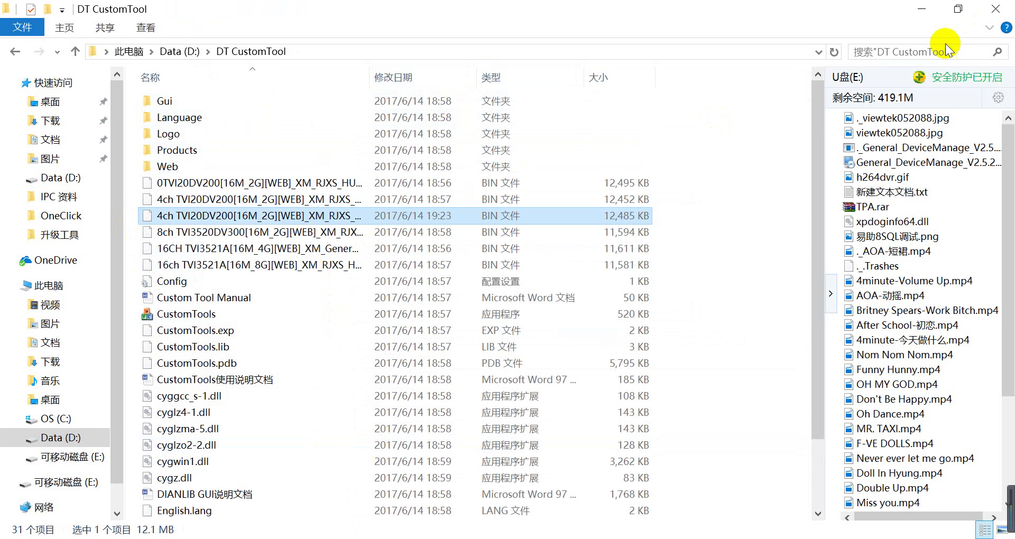
left_click(922, 9)
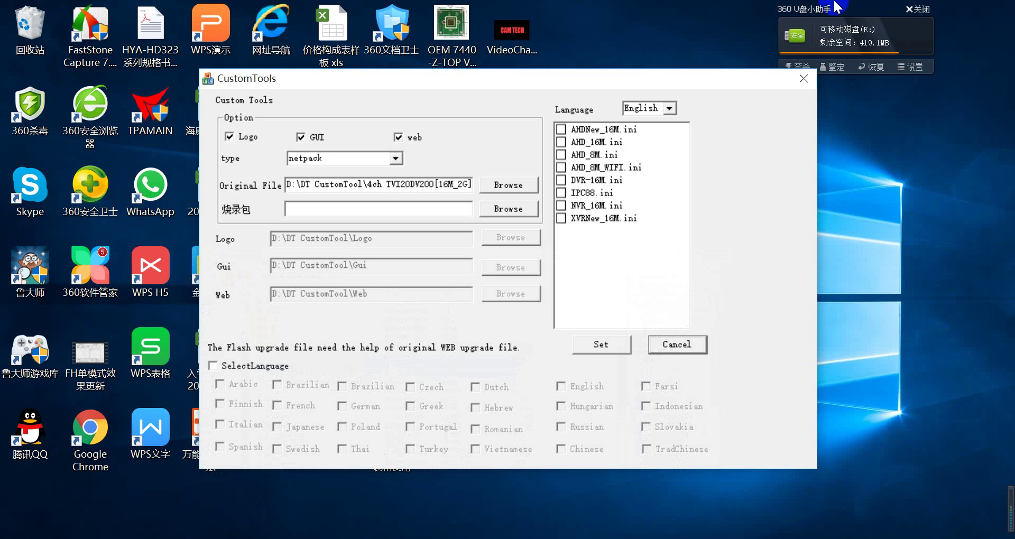
Close CustomTools and open the removable disk (E:) in a restored, smaller Explorer window
left_click(800, 78)
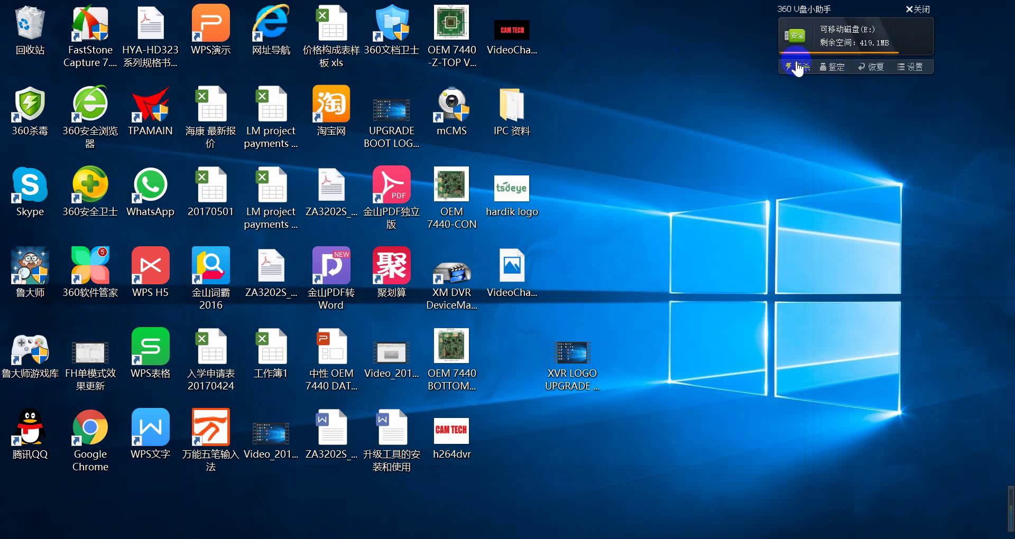
mouse_move(849, 32)
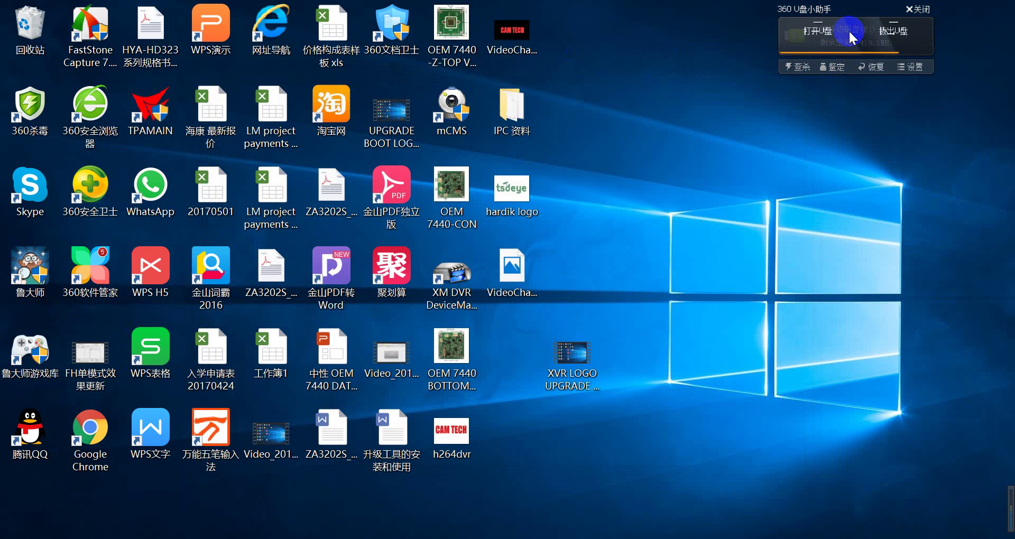
left_click(819, 35)
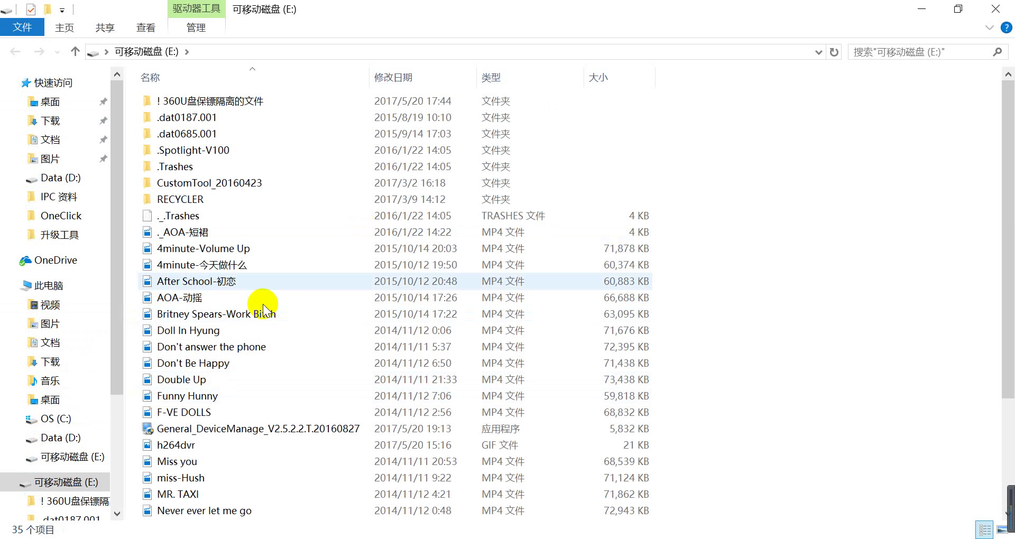
scroll(361, 239, "down", 1)
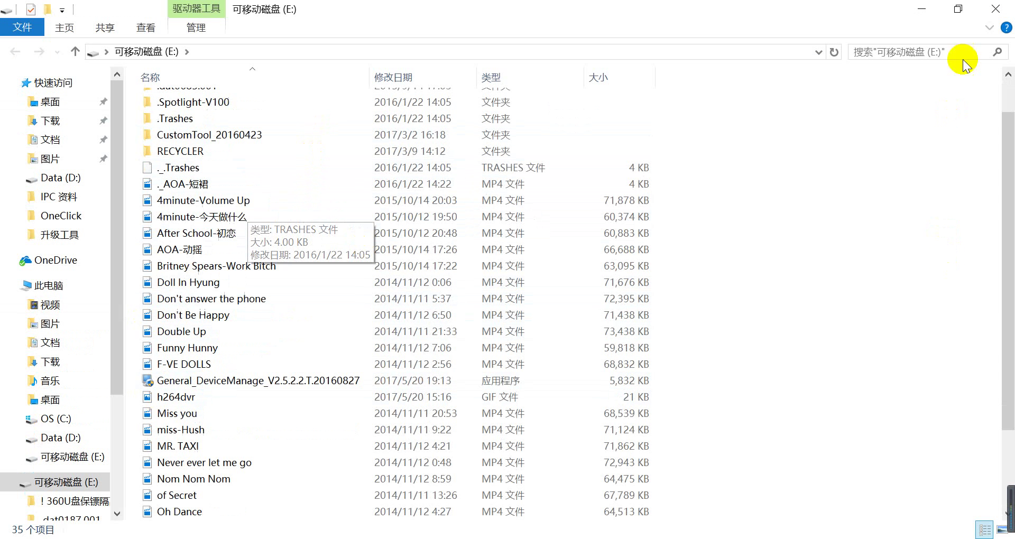
left_click(957, 8)
scroll(566, 260, "down", 4)
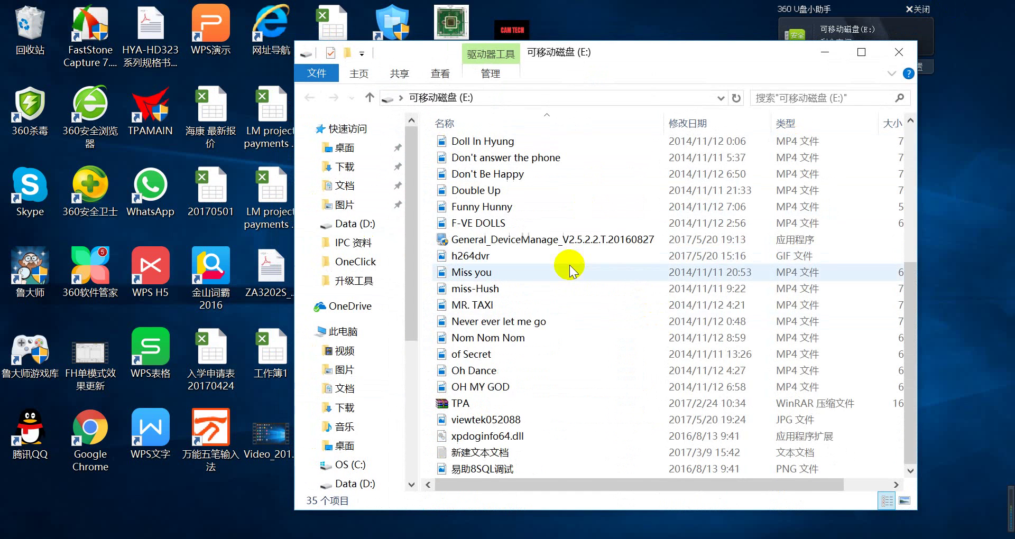
scroll(568, 267, "up", 5)
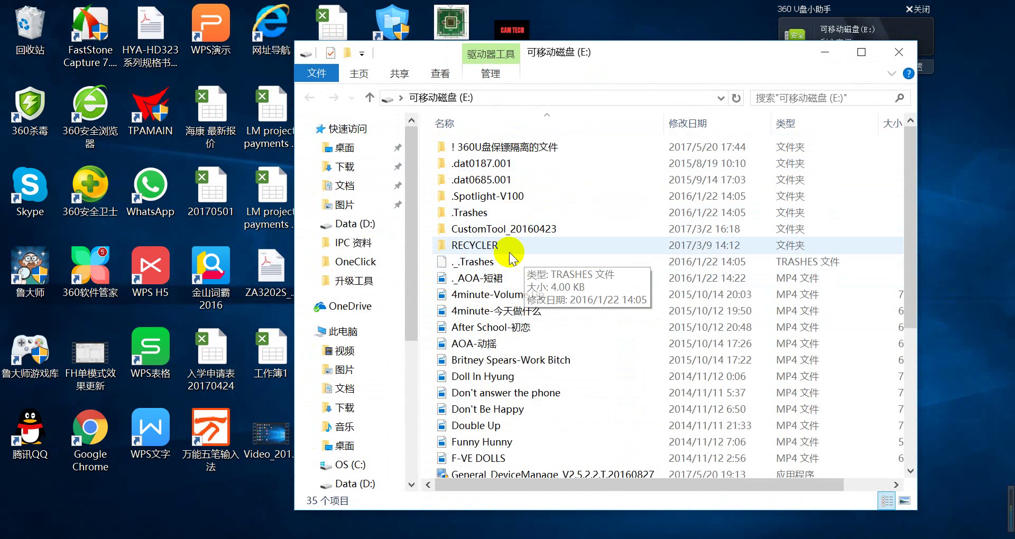